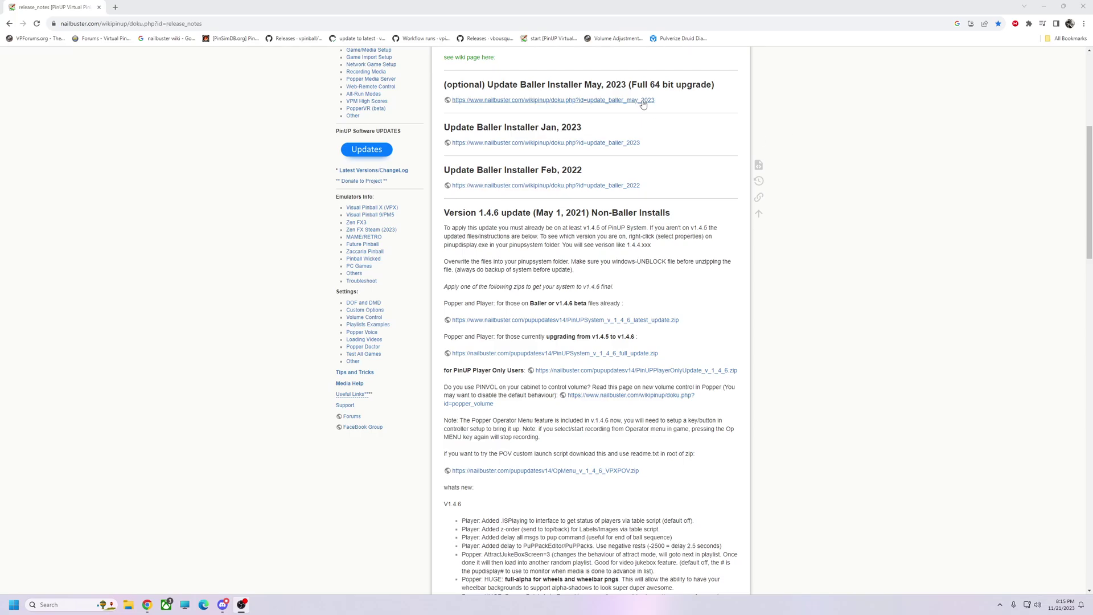
Restore Chrome from full screen and move its window left and down to uncover the desktop.
double_click(914, 8)
drag(875, 34, 678, 69)
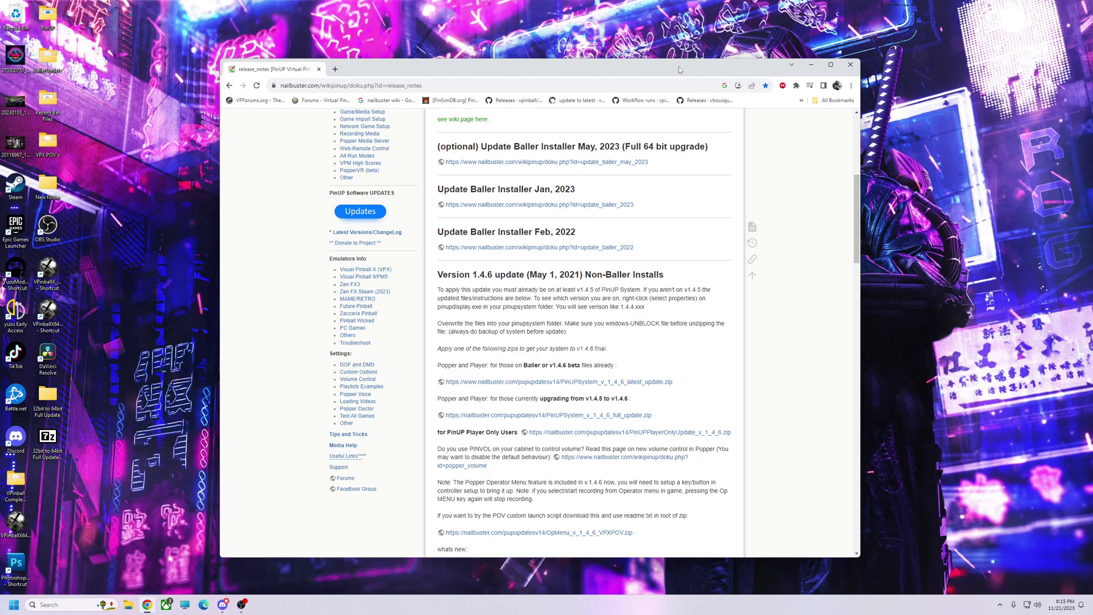
Open the 32bit to 64bit Full Update desktop folder and position its window near the centre.
click(50, 402)
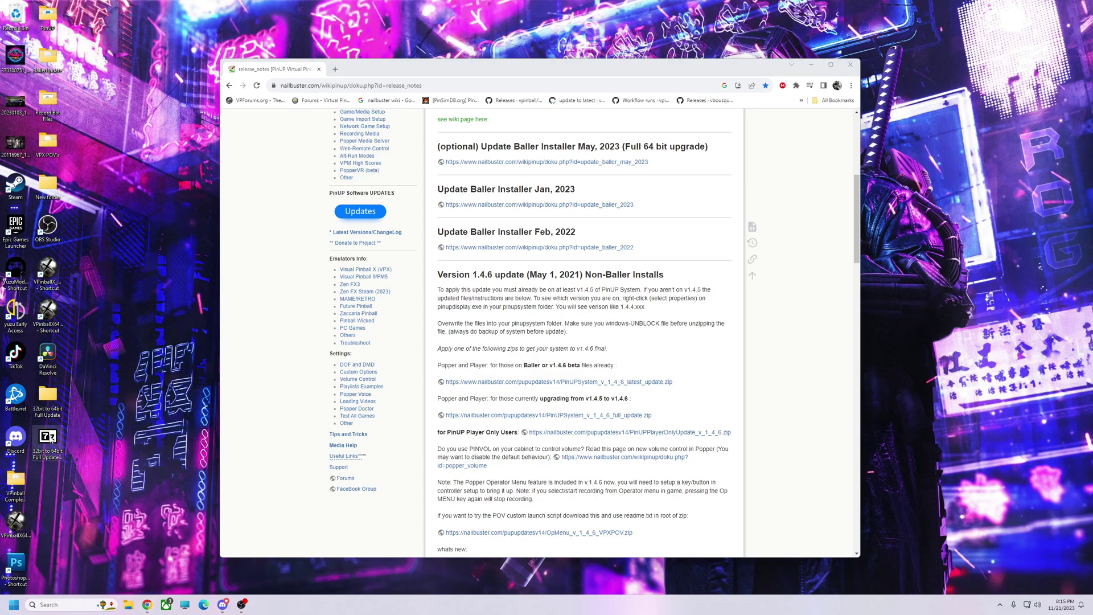
double_click(49, 408)
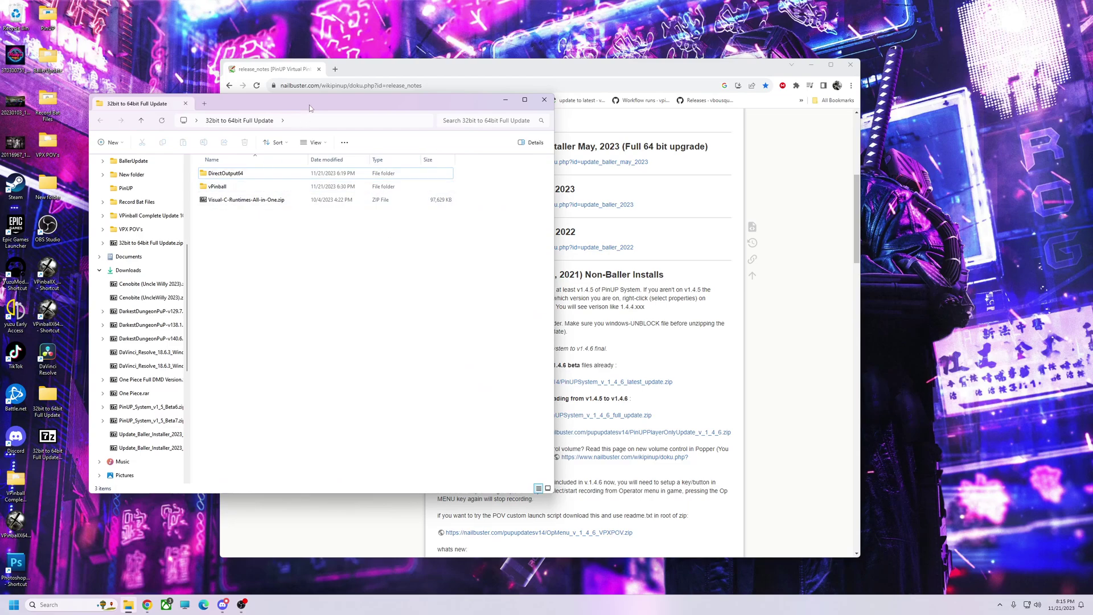
drag(309, 105, 455, 132)
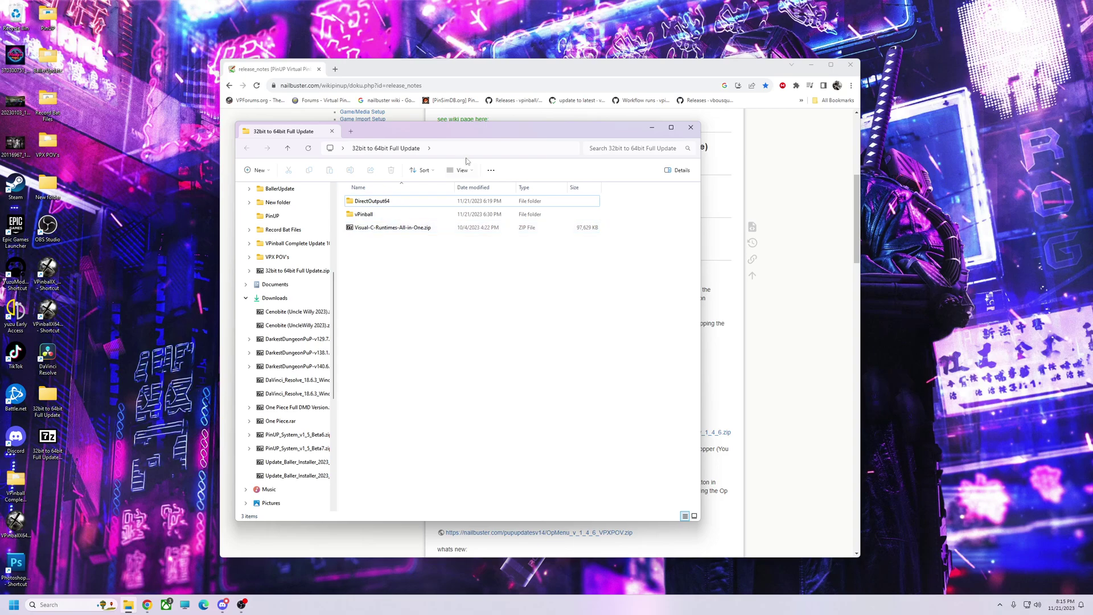
drag(482, 134, 448, 134)
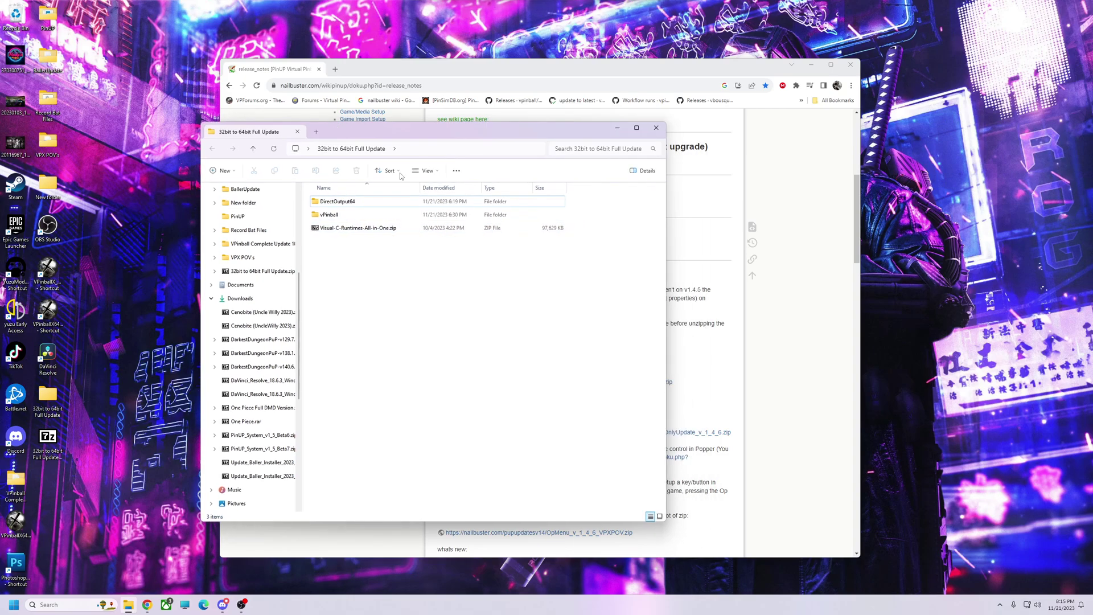
click(341, 229)
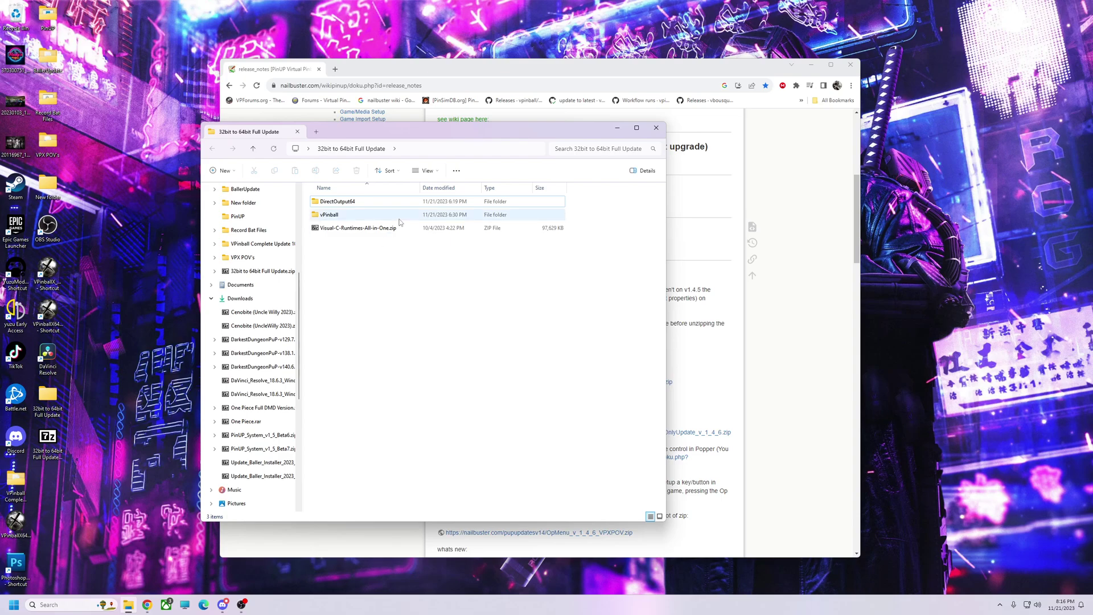
drag(446, 133, 371, 103)
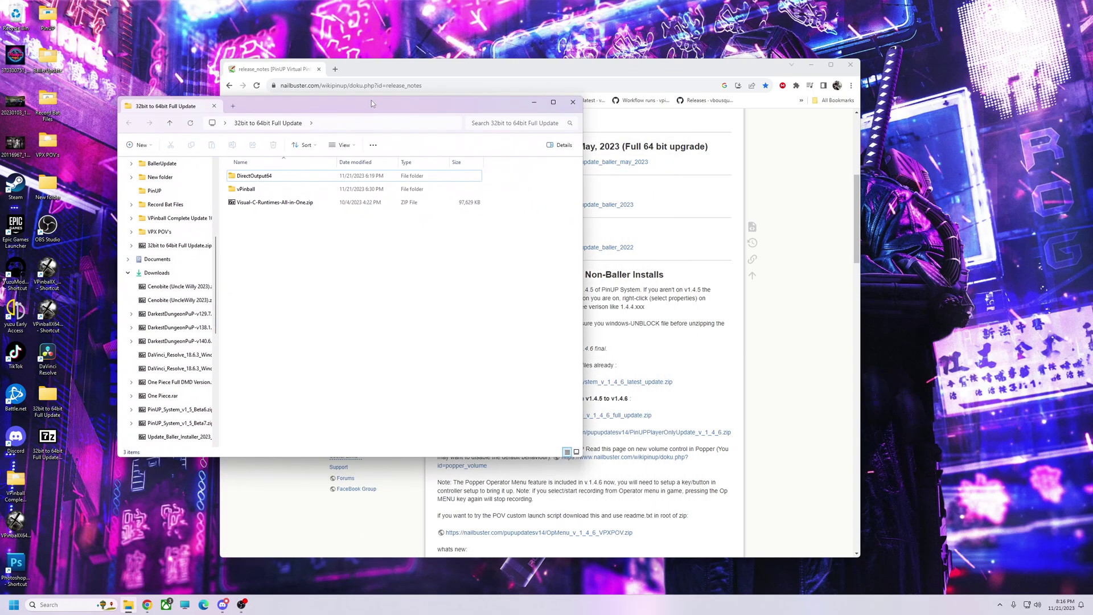
Shift the browser and folder windows right, then close the Chrome release notes window.
click(619, 63)
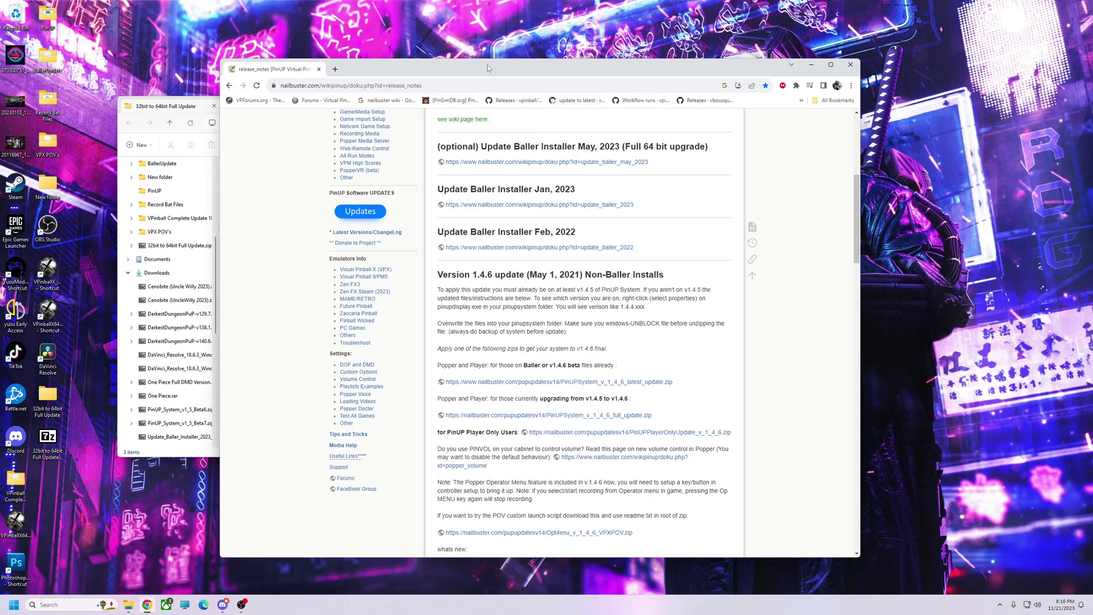
drag(487, 65, 611, 64)
click(309, 101)
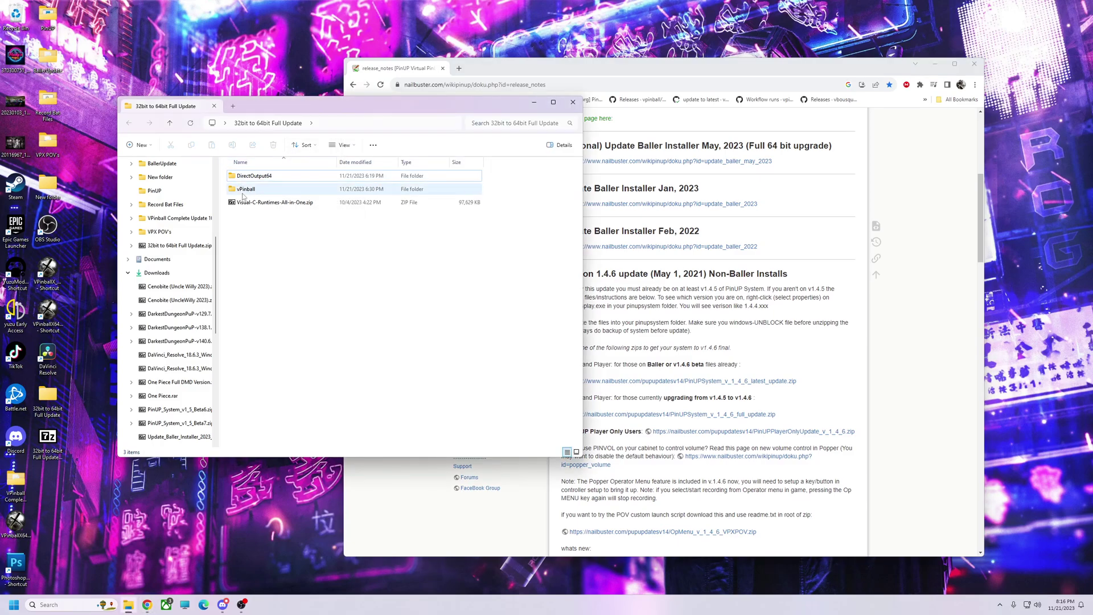
mouse_move(254, 190)
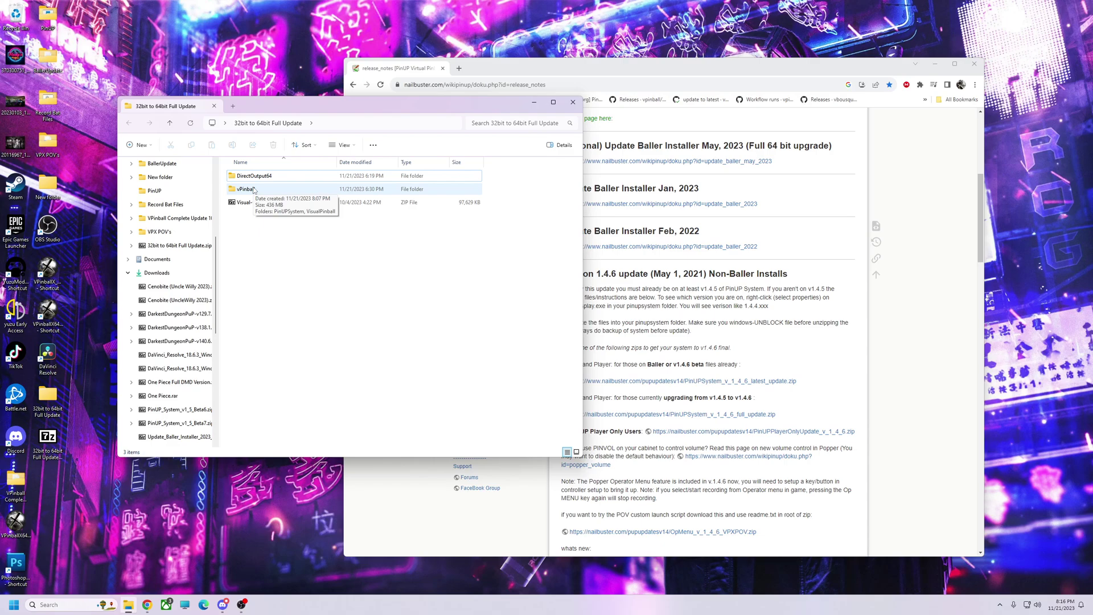
drag(376, 106, 384, 123)
drag(759, 75, 776, 75)
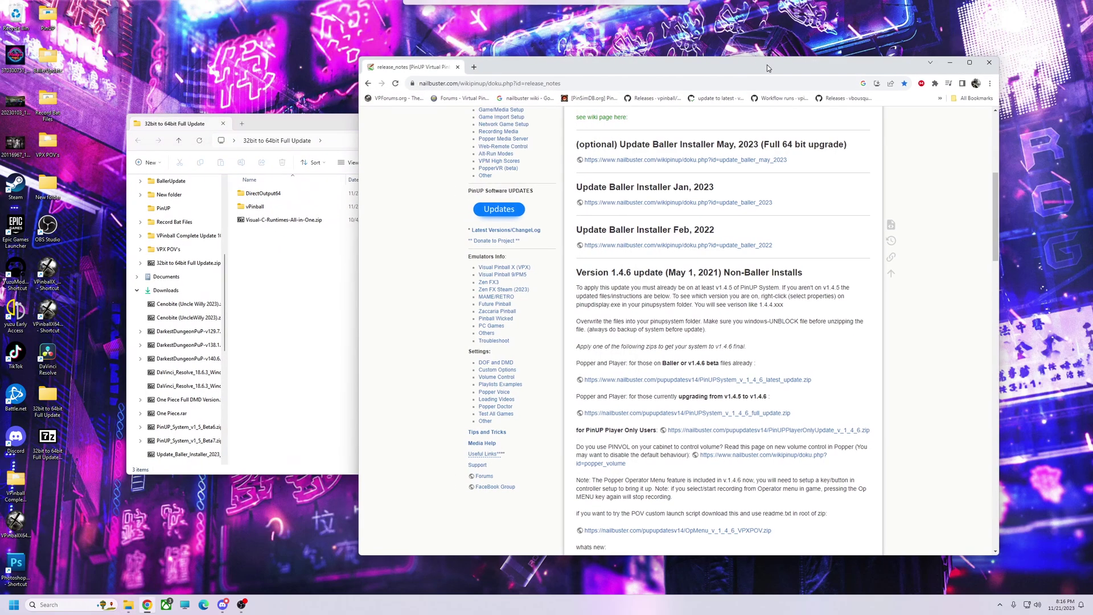
click(994, 66)
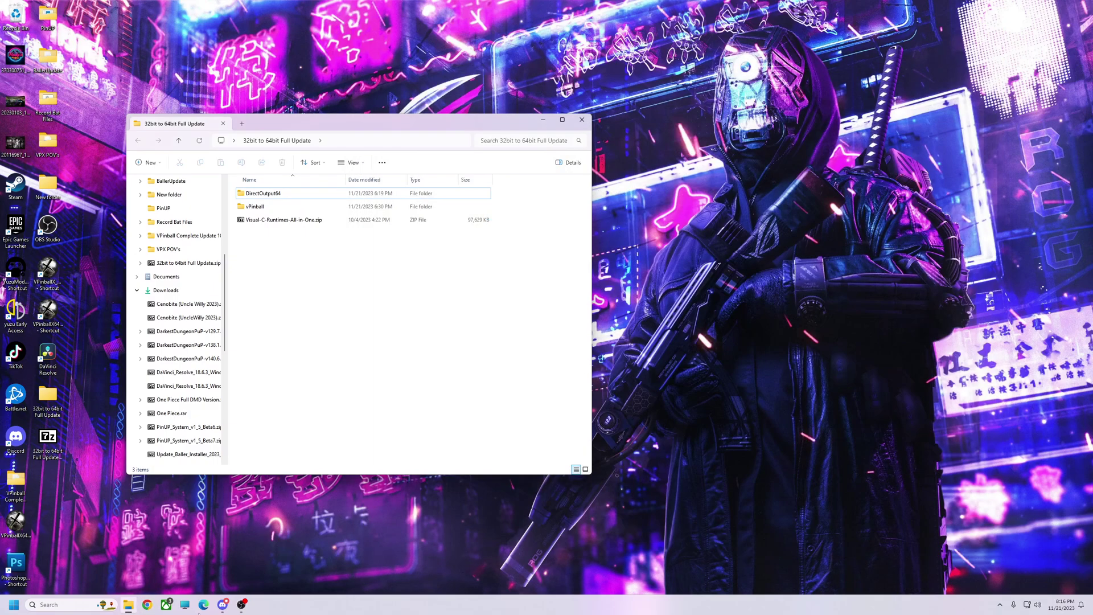
Open a new This PC Explorer window and place it to the right of the update folder.
click(185, 603)
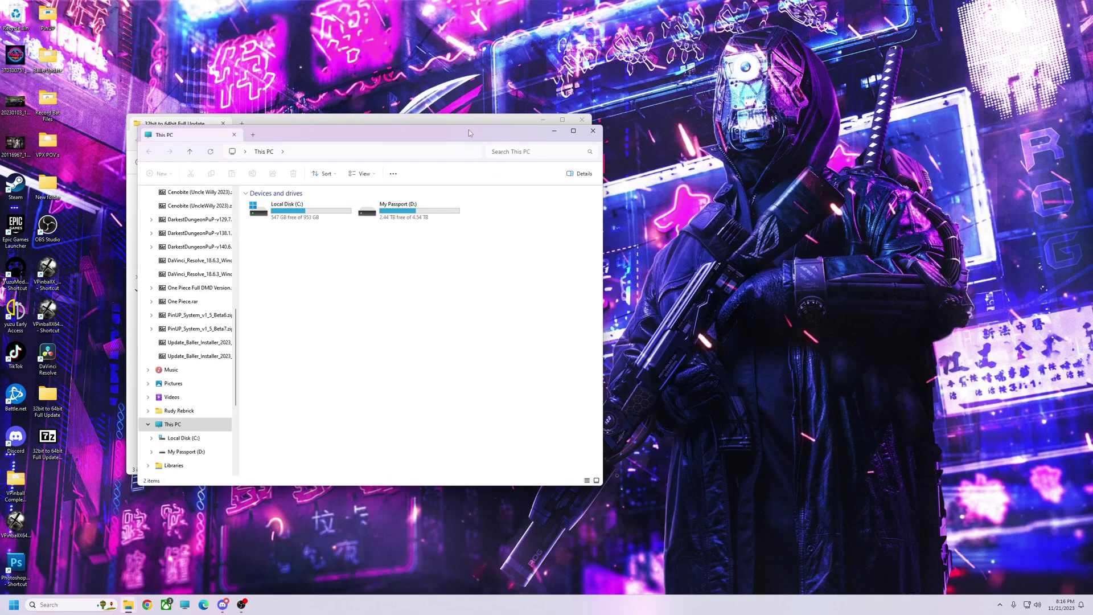
drag(403, 136, 861, 121)
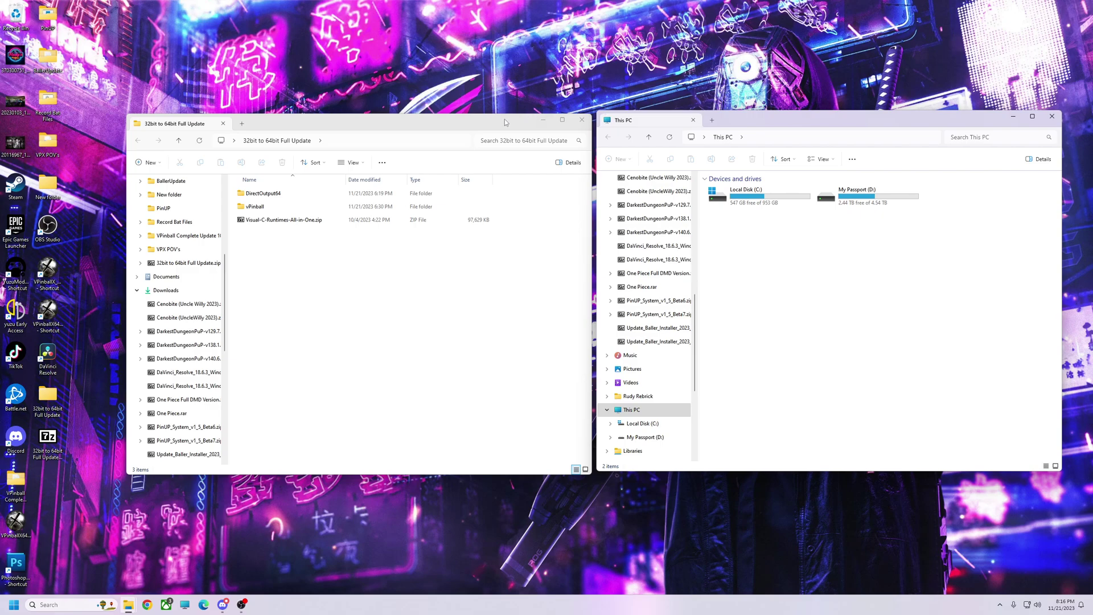
drag(493, 120, 457, 119)
drag(815, 115, 791, 113)
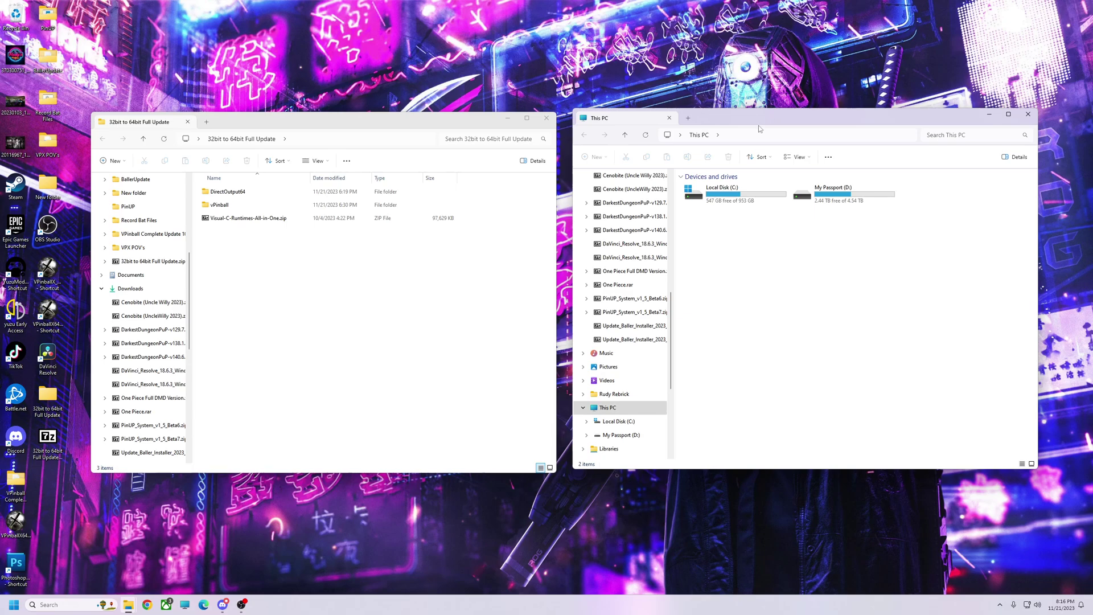
Open the PinUP folder, launch PinUP Popper Config, then close its setup dialog and the folder.
double_click(49, 22)
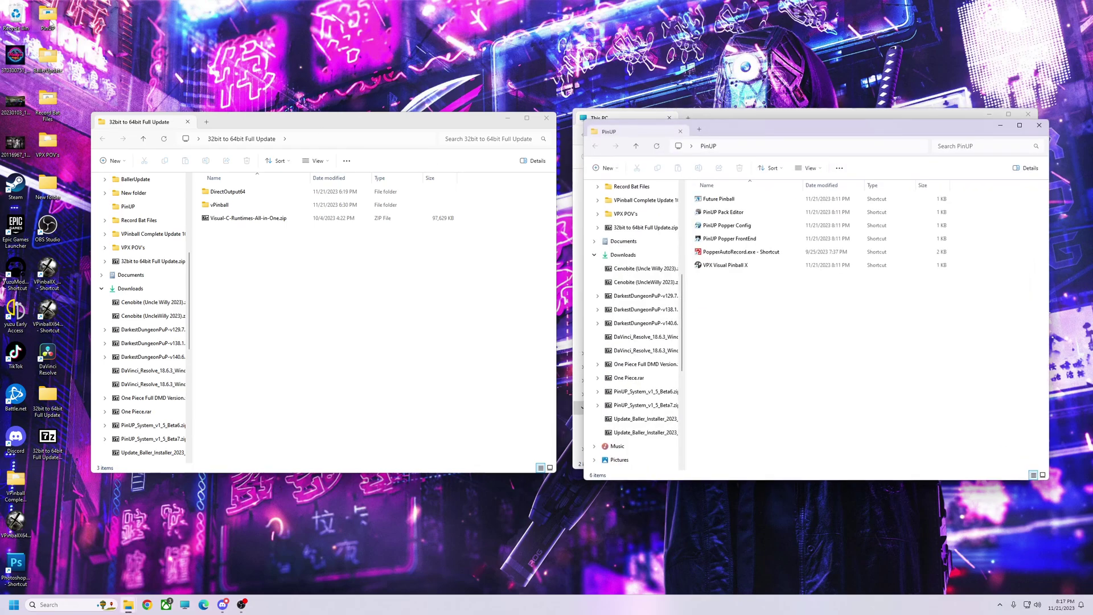
double_click(721, 227)
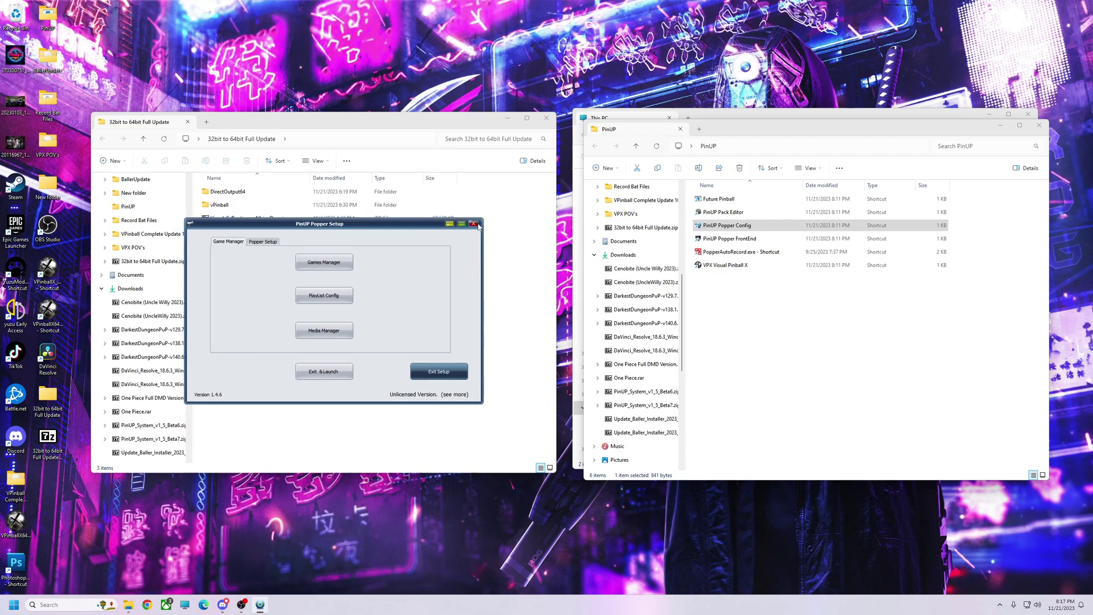
click(473, 223)
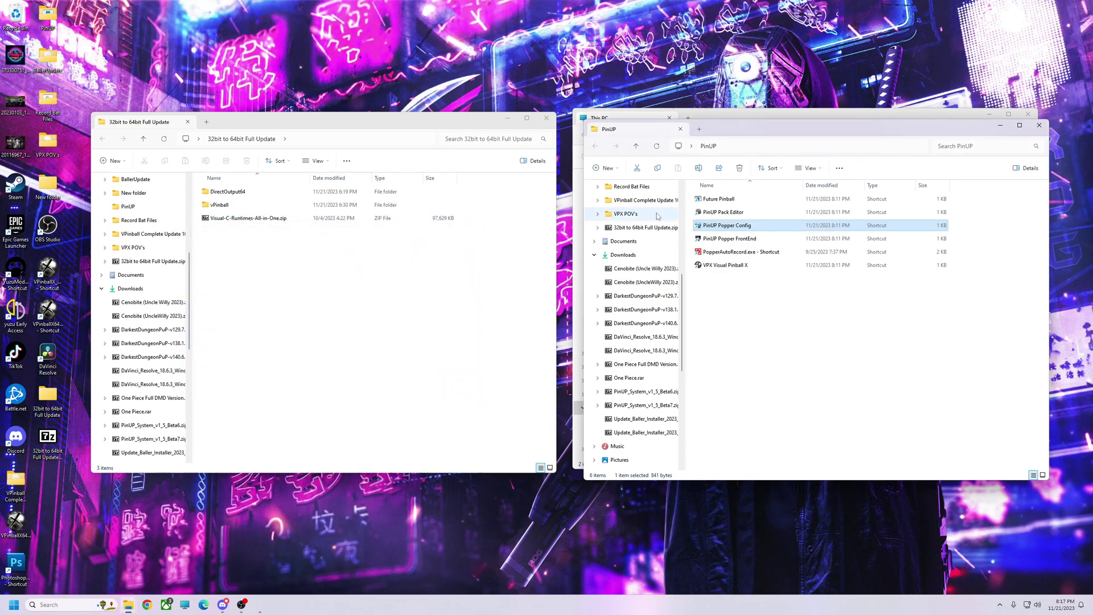
click(1046, 127)
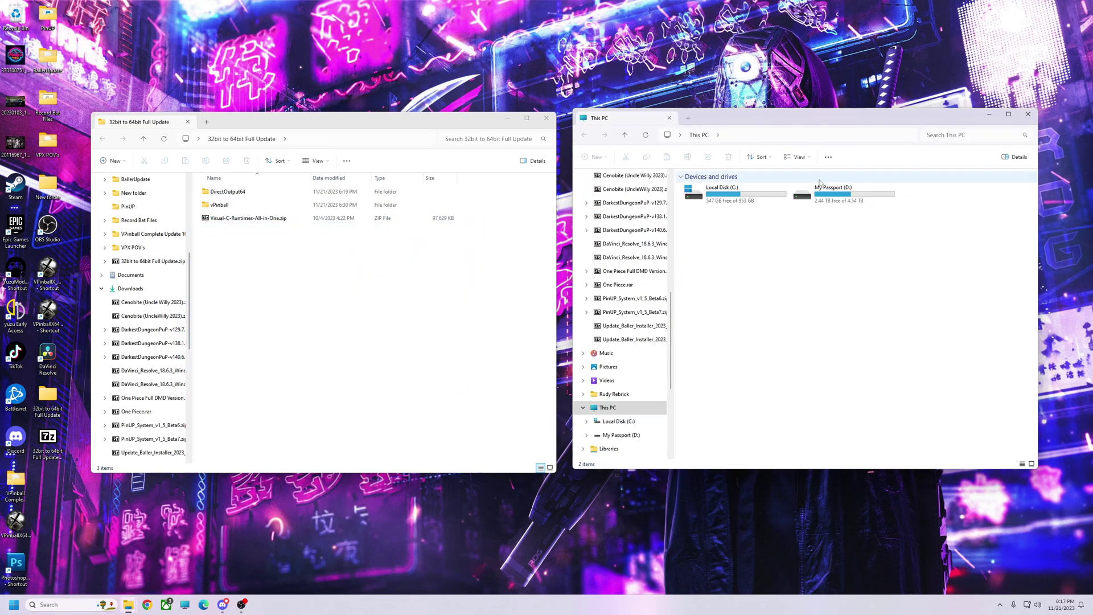
Browse Local Disk (C:) into vPinball\VisualPinball\Tables\plugins.
double_click(726, 192)
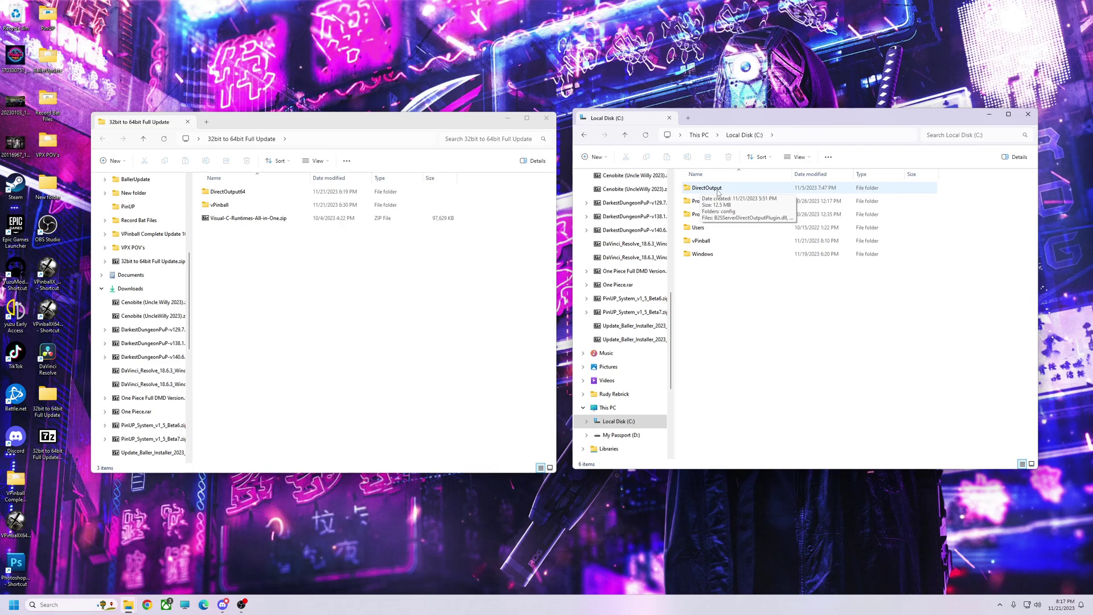
double_click(700, 241)
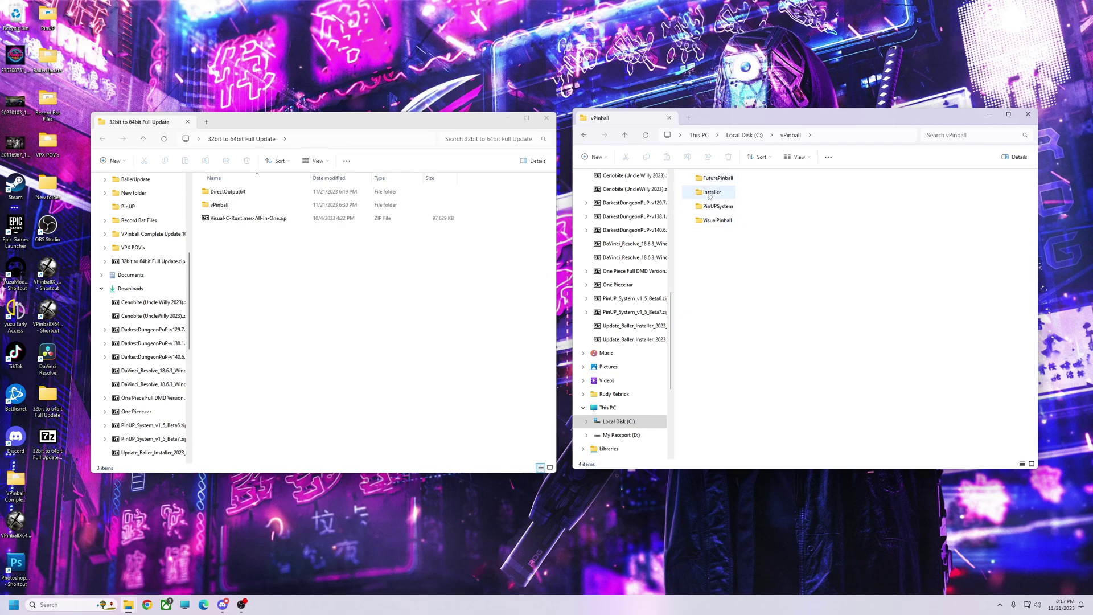
drag(783, 116, 815, 125)
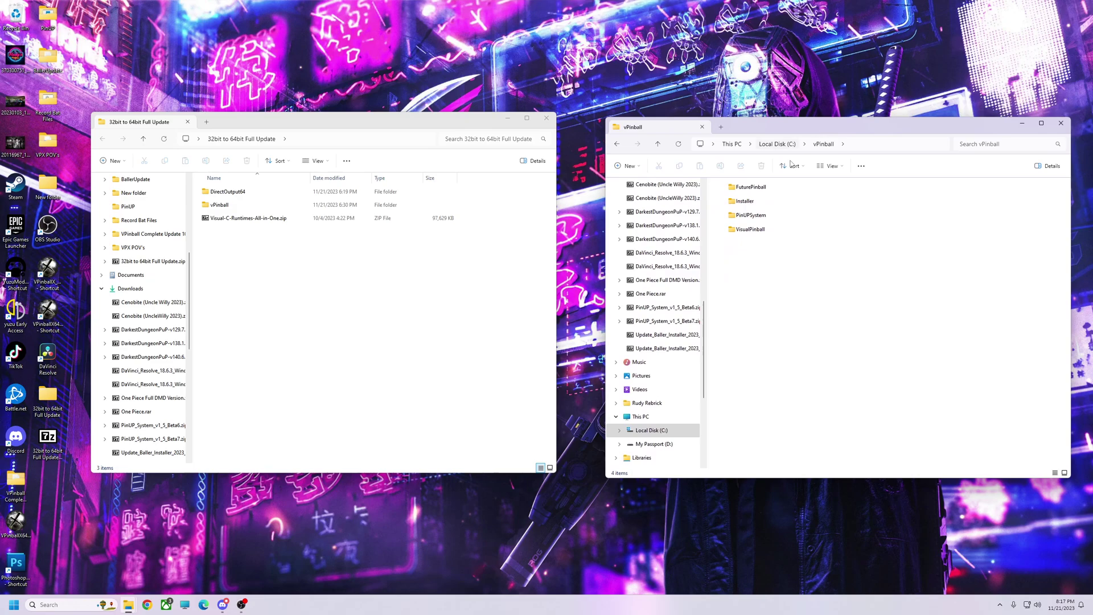
double_click(746, 230)
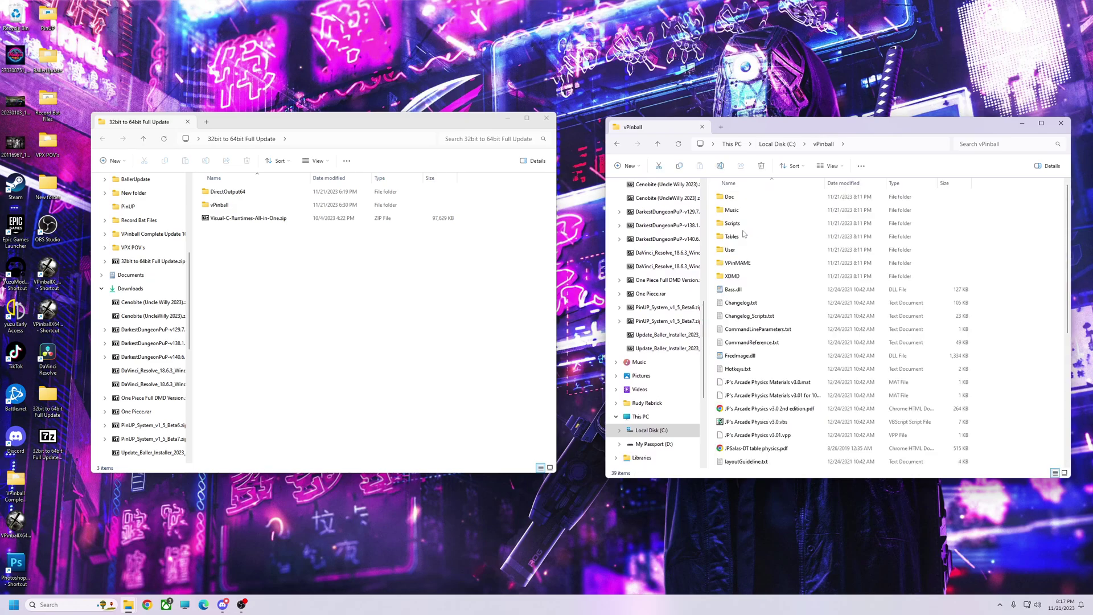
double_click(731, 237)
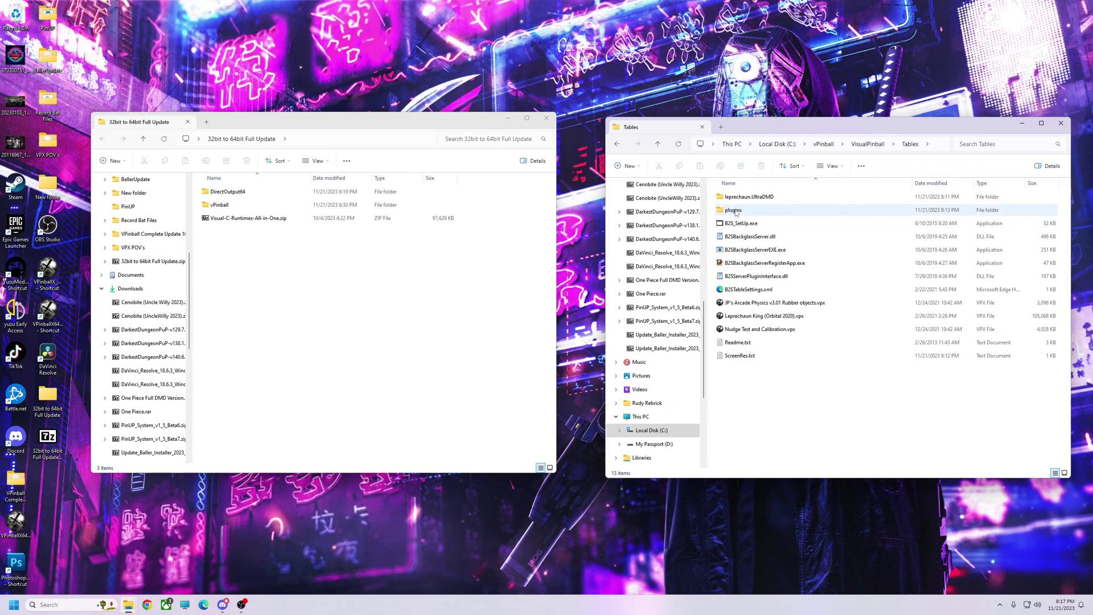
double_click(734, 210)
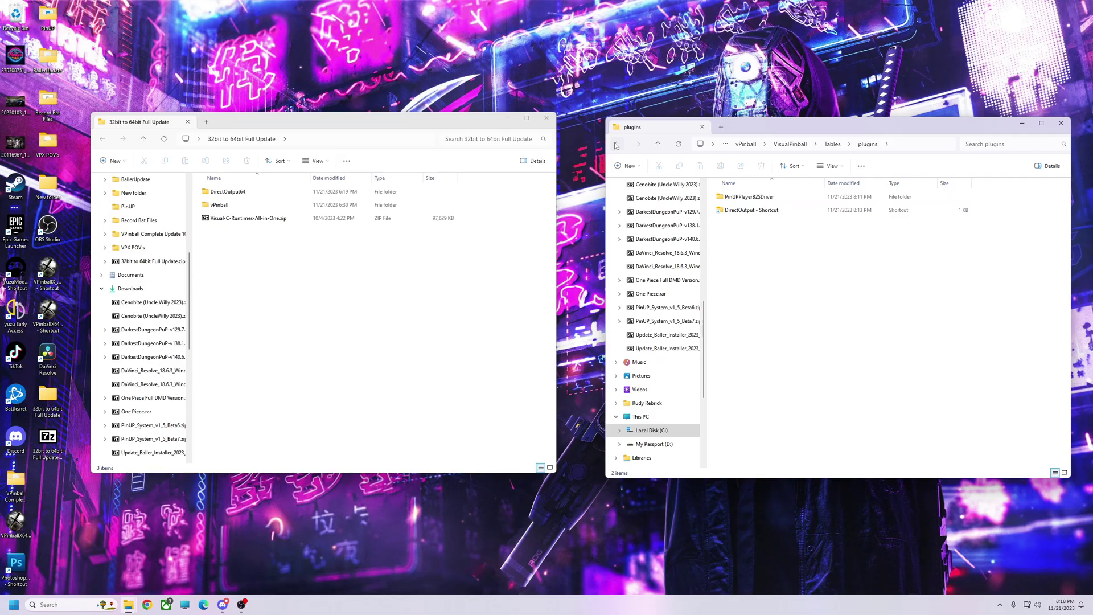
Go back up to C:\vPinball and reopen the VisualPinball folder.
click(233, 151)
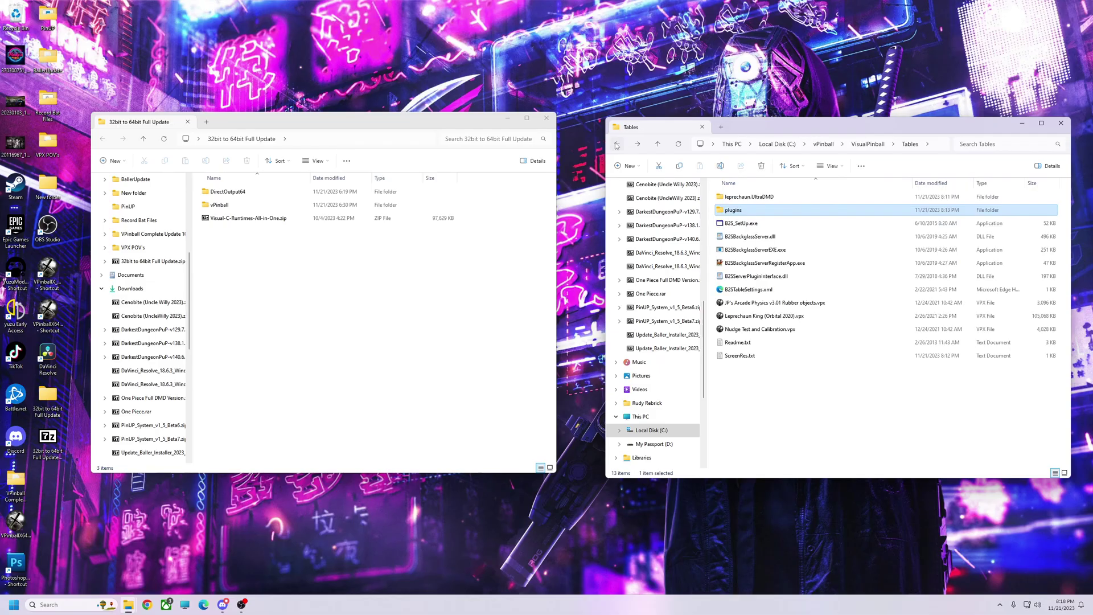
click(234, 151)
click(616, 146)
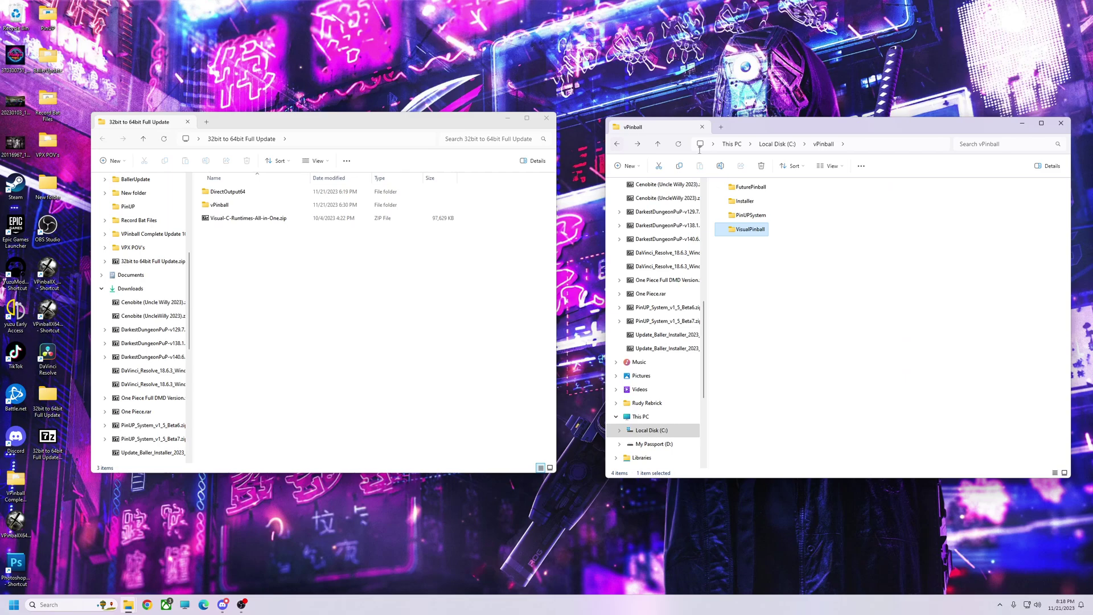
drag(798, 128, 791, 131)
double_click(736, 232)
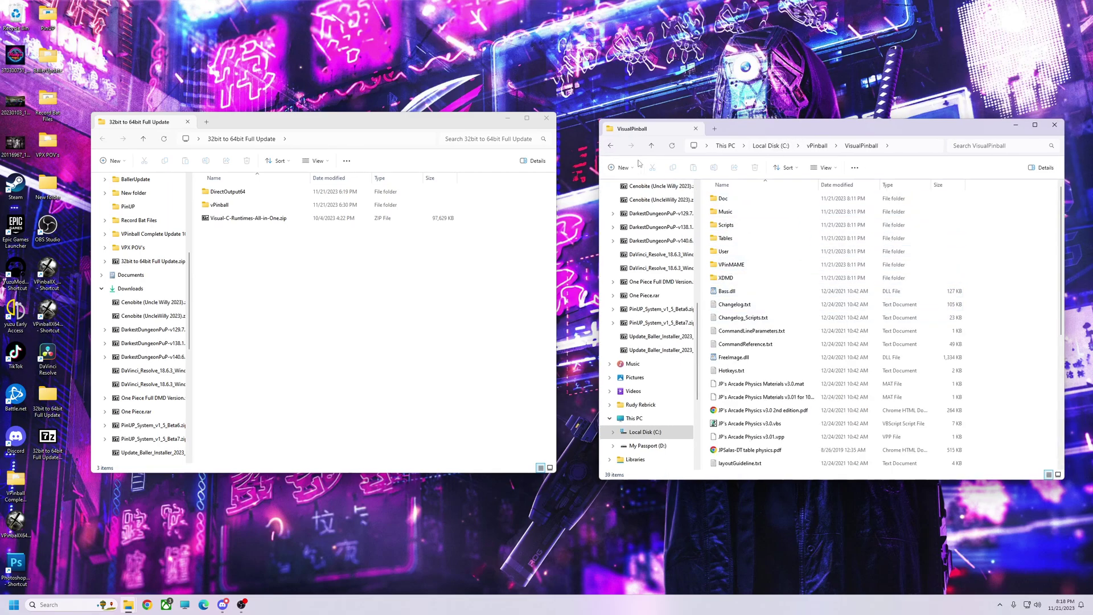
Return the right window to Local Disk (C:) and drag DirectOutput64 from the update folder into it.
click(610, 146)
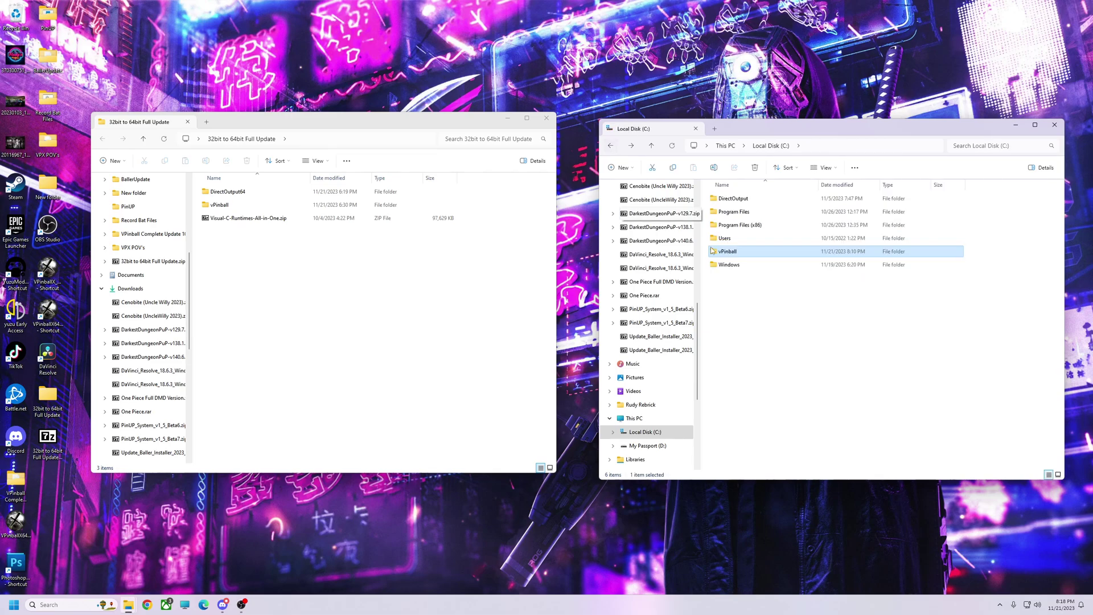
drag(756, 135, 756, 134)
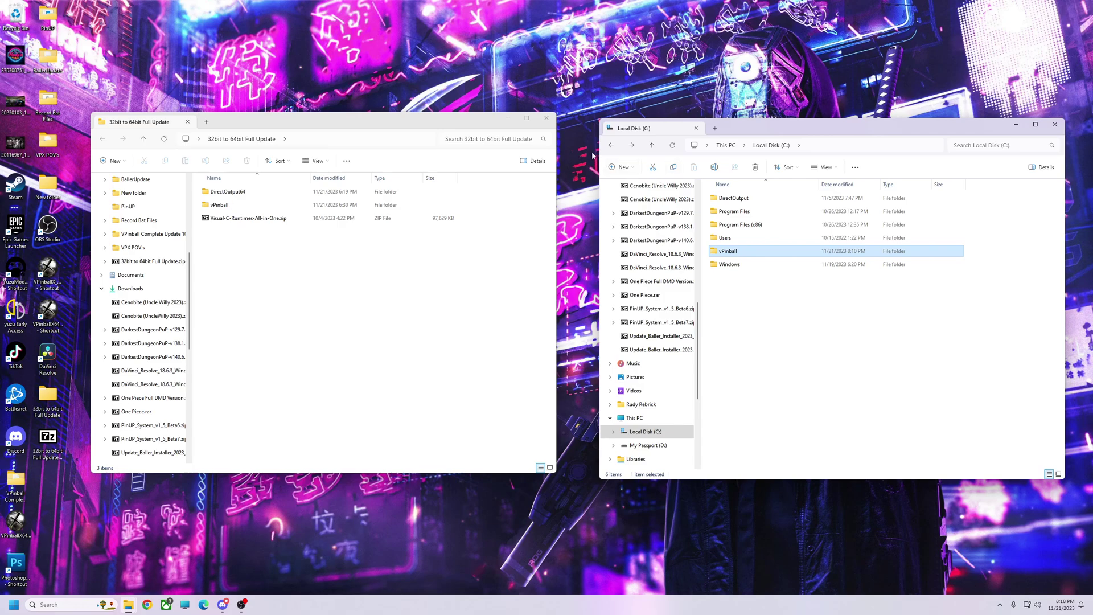
click(610, 144)
double_click(763, 206)
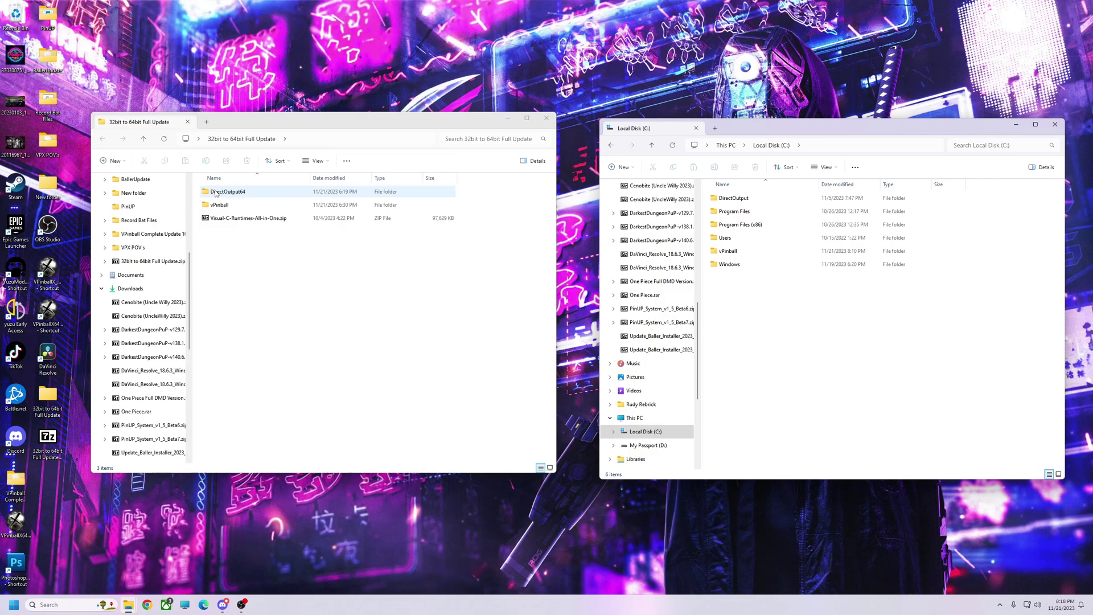
drag(215, 194, 767, 316)
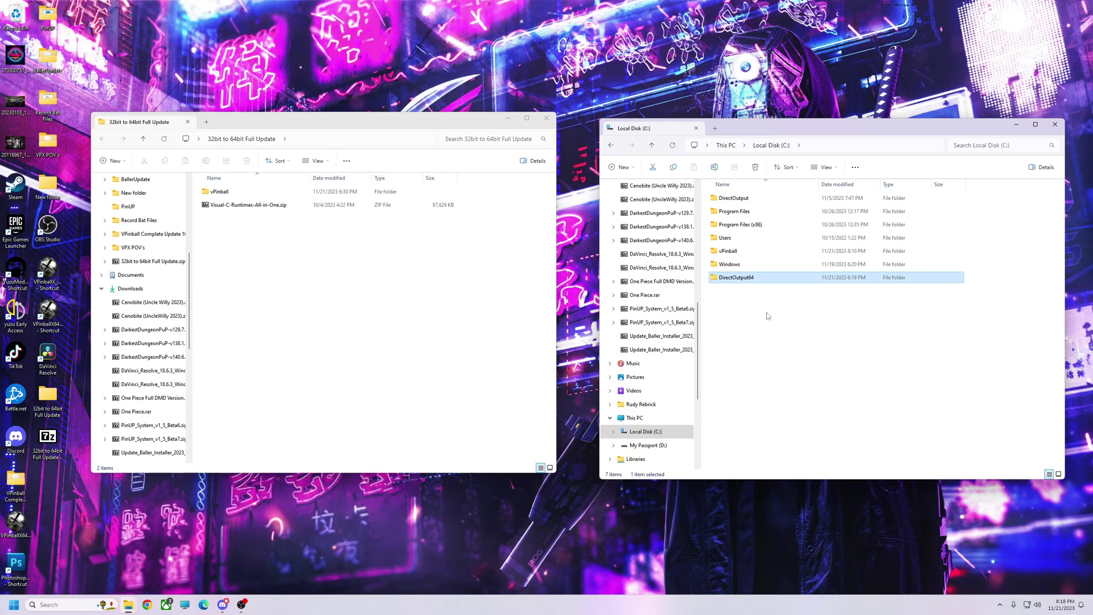
drag(796, 132, 755, 124)
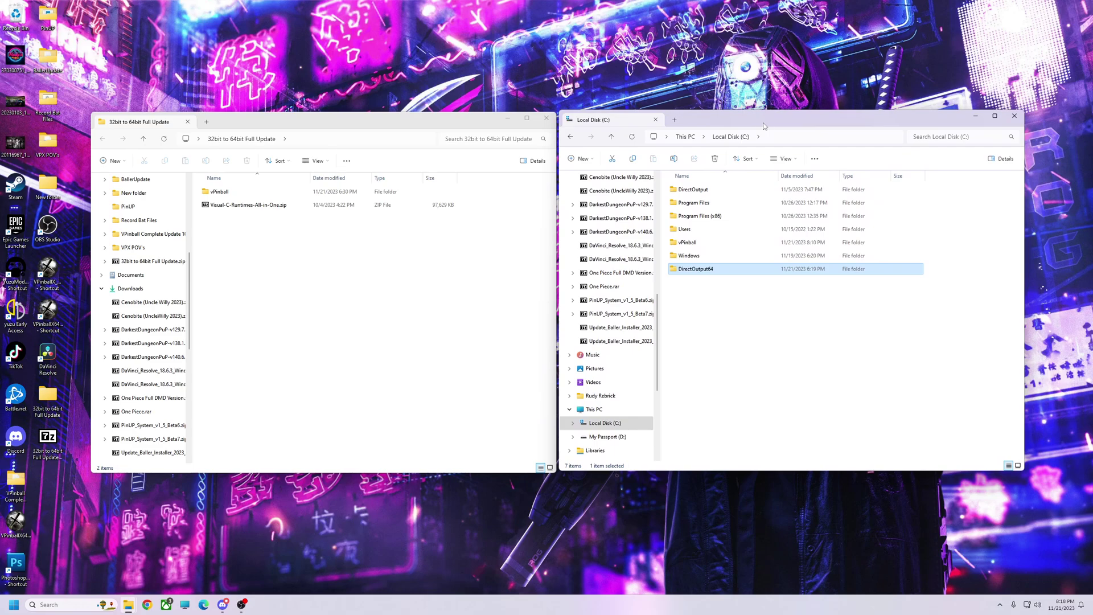
Open C:\DirectOutput and copy its config folder to the desktop with Copy here.
click(690, 191)
double_click(690, 192)
key(alt+Left)
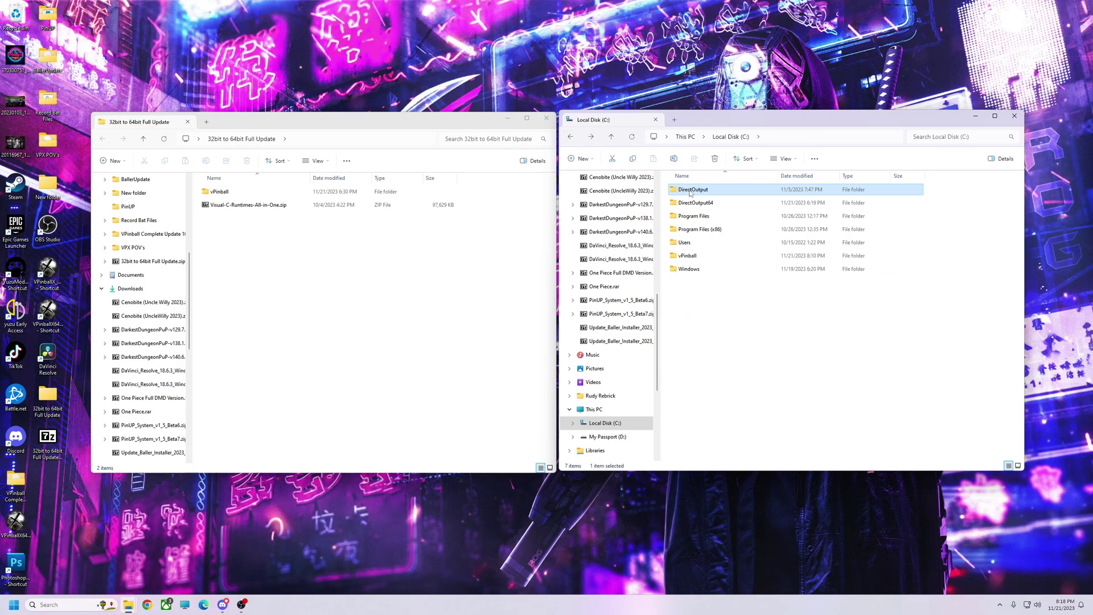
double_click(689, 191)
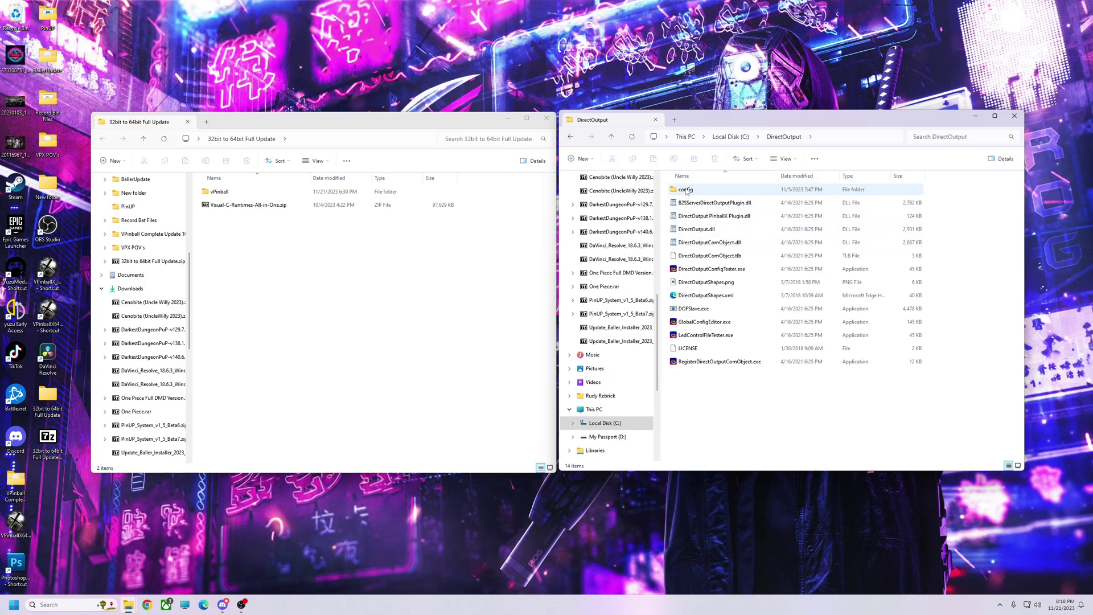
drag(686, 191, 263, 503)
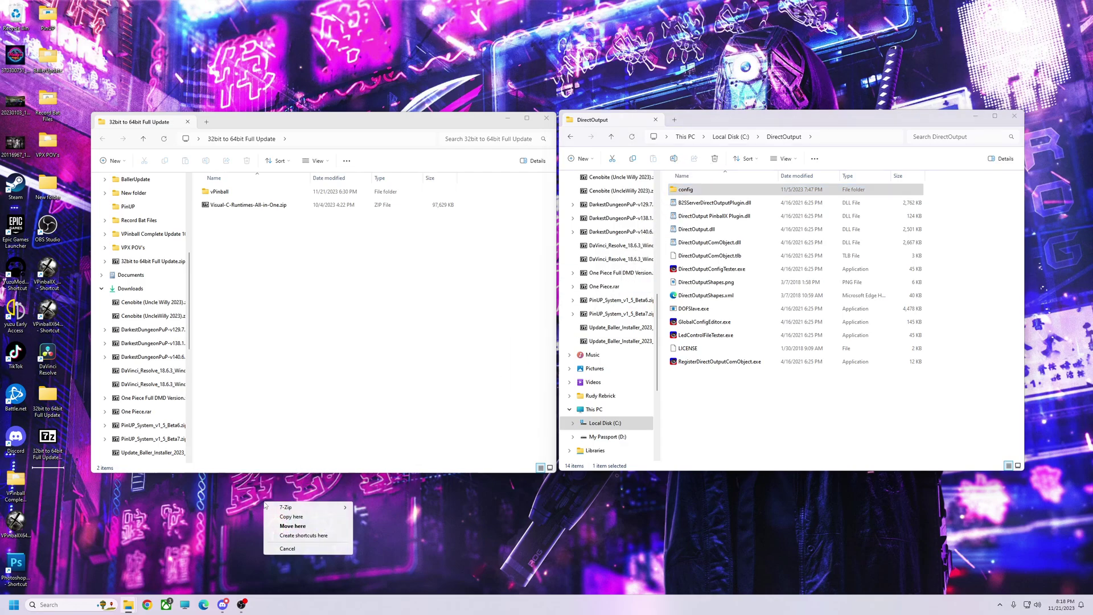
click(290, 516)
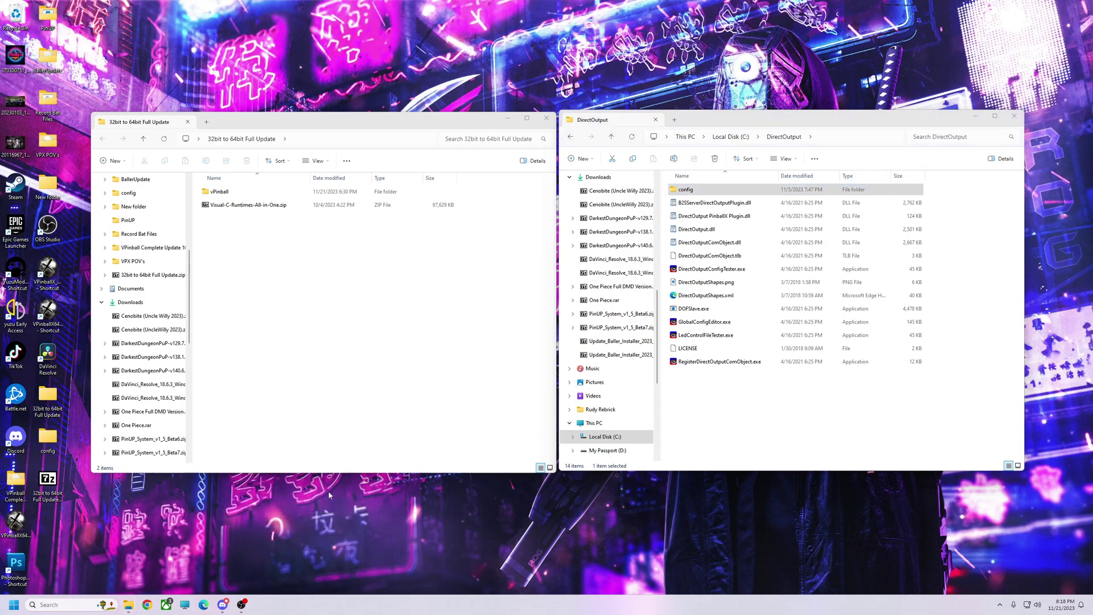